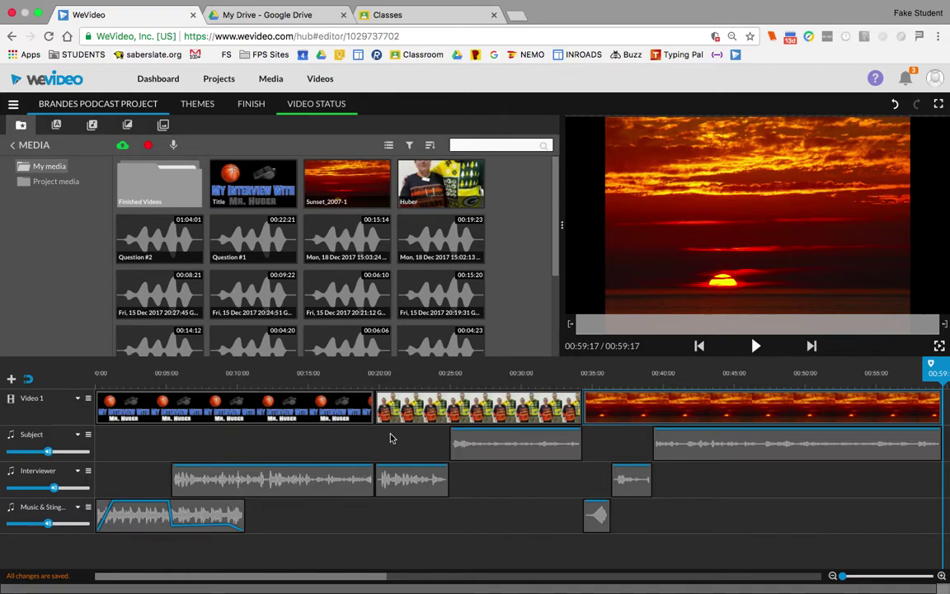
Rewind the podcast preview to the start and deselect the sunset clip
{"action": "left_click_drag", "start_coordinate": [930, 363], "coordinate": [85, 344]}
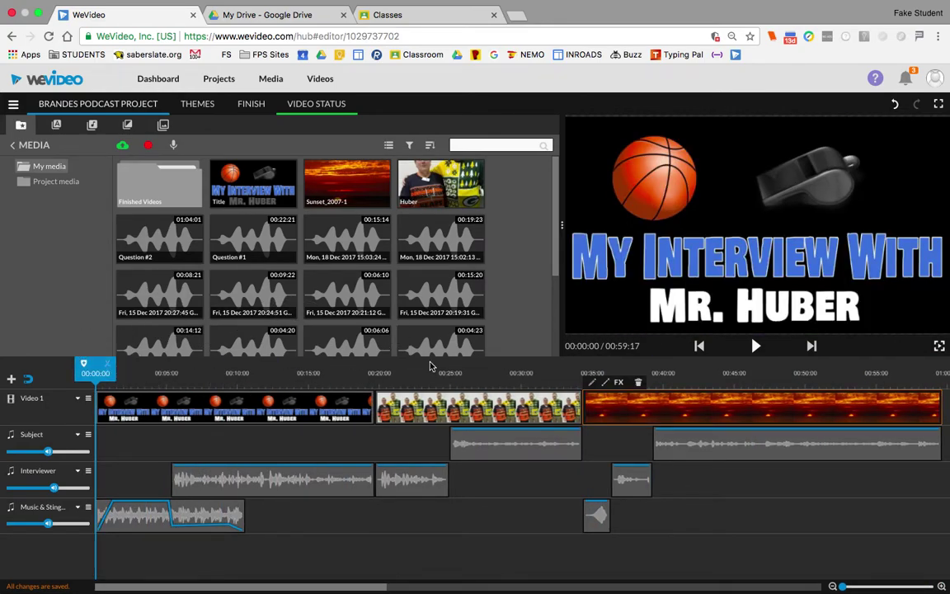
{"action": "left_click", "coordinate": [288, 443]}
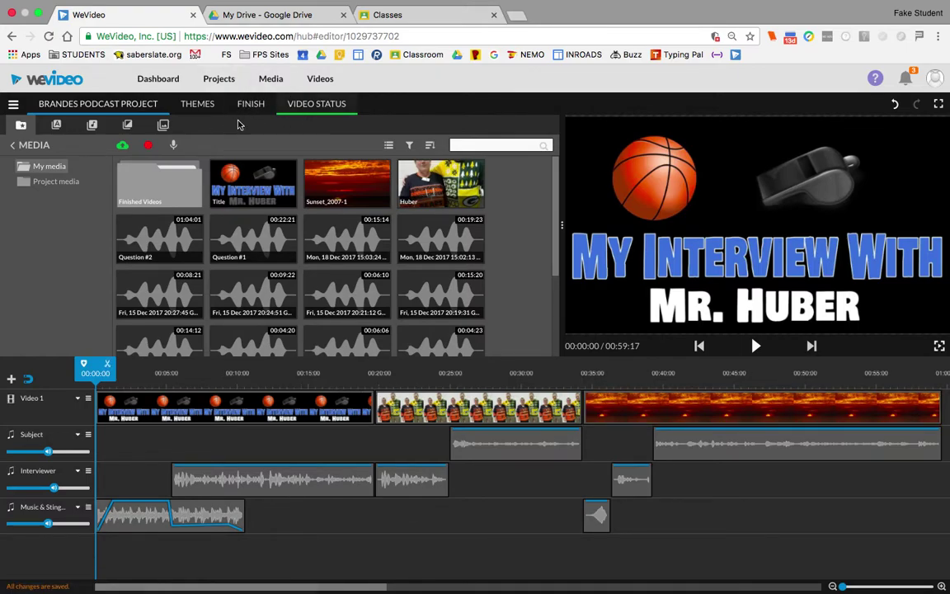
On the enlarged Finish page, replace the default title with 'LastName Huber Interview'
{"action": "left_click", "coordinate": [250, 104]}
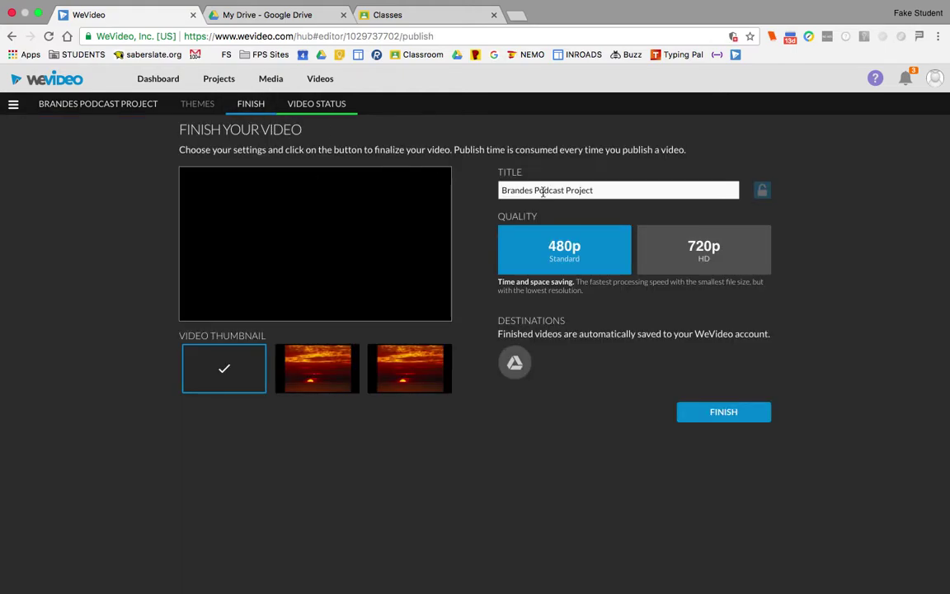
{"action": "key", "text": "super+equal"}
{"action": "key", "text": "super+equal"}
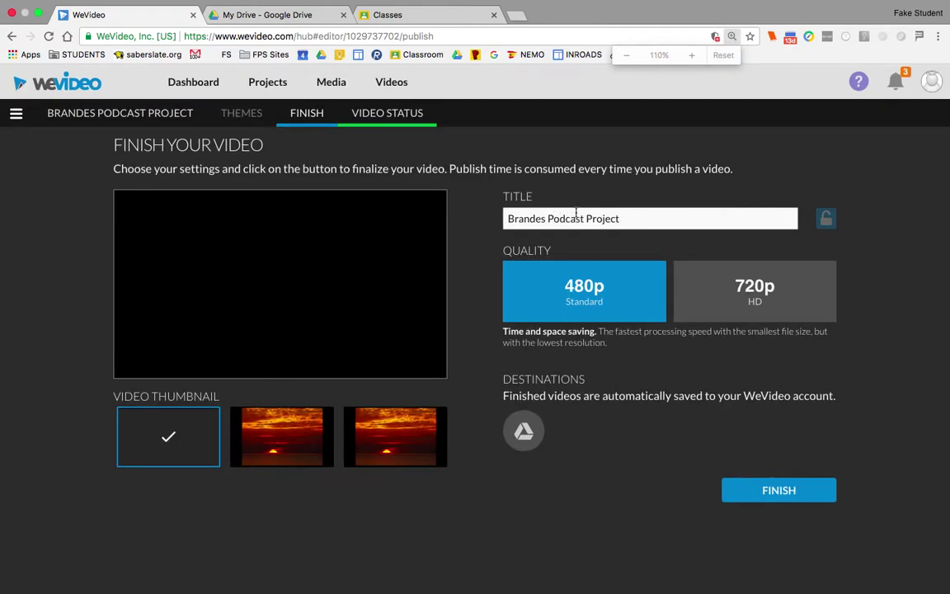
{"action": "triple_click", "coordinate": [516, 217]}
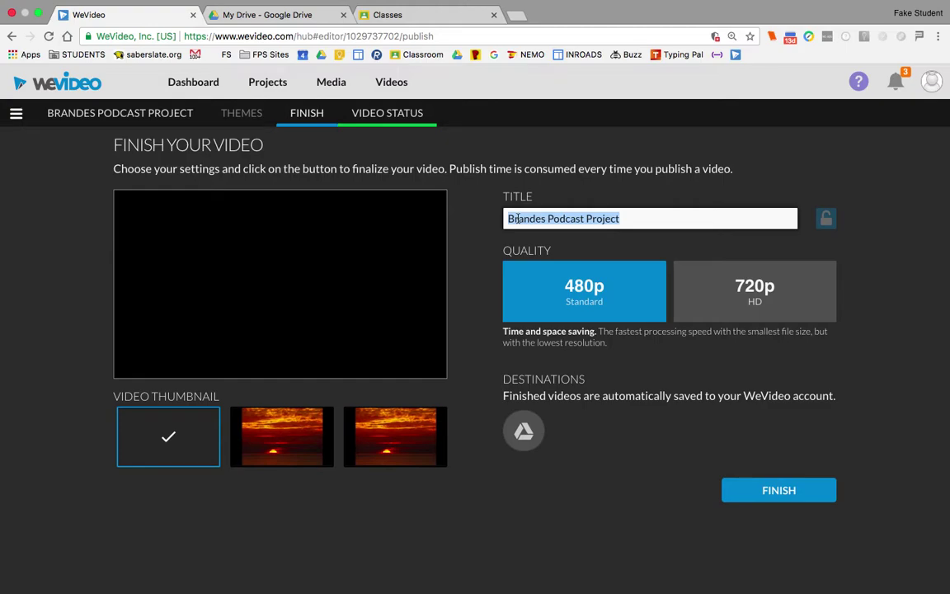
{"action": "type", "text": "Las"}
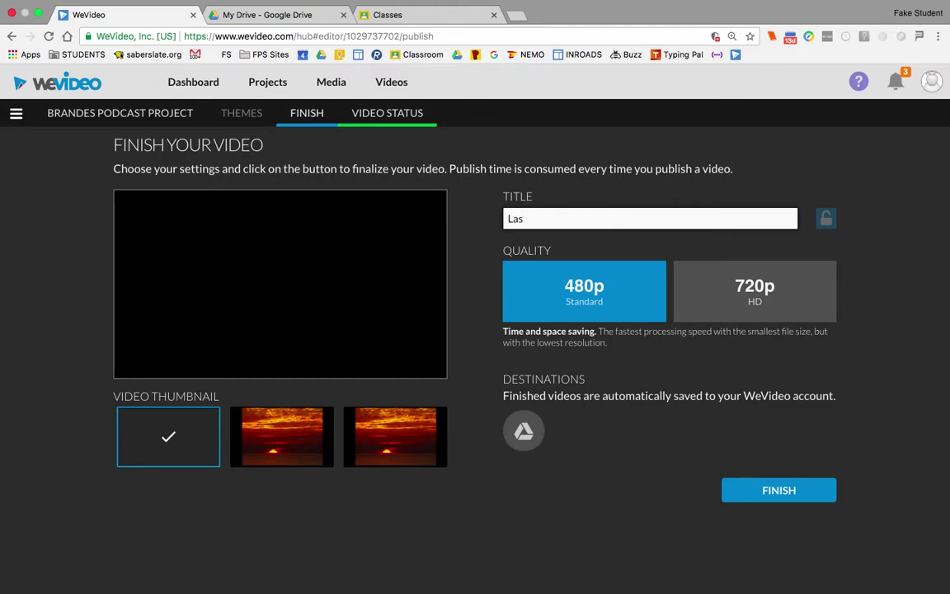
{"action": "type", "text": "tName HUber Interview"}
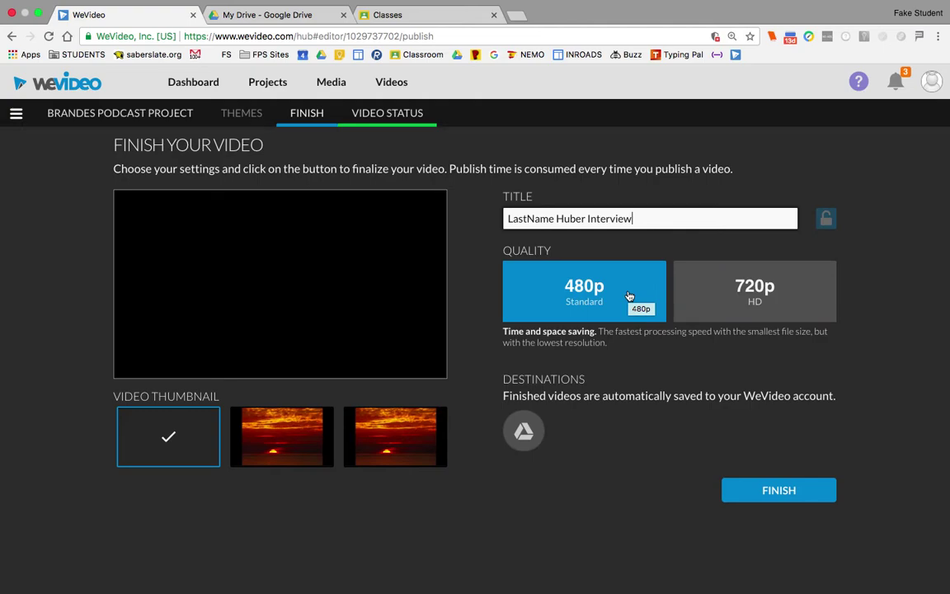
Set output quality to 720p HD, add Google Drive as a destination, and publish
{"action": "left_click", "coordinate": [755, 291]}
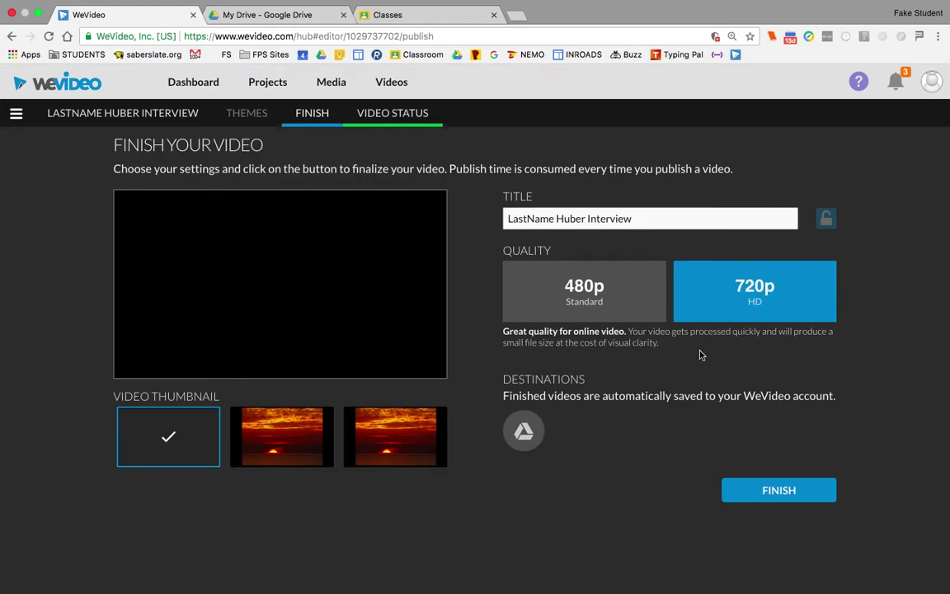
{"action": "left_click", "coordinate": [617, 299]}
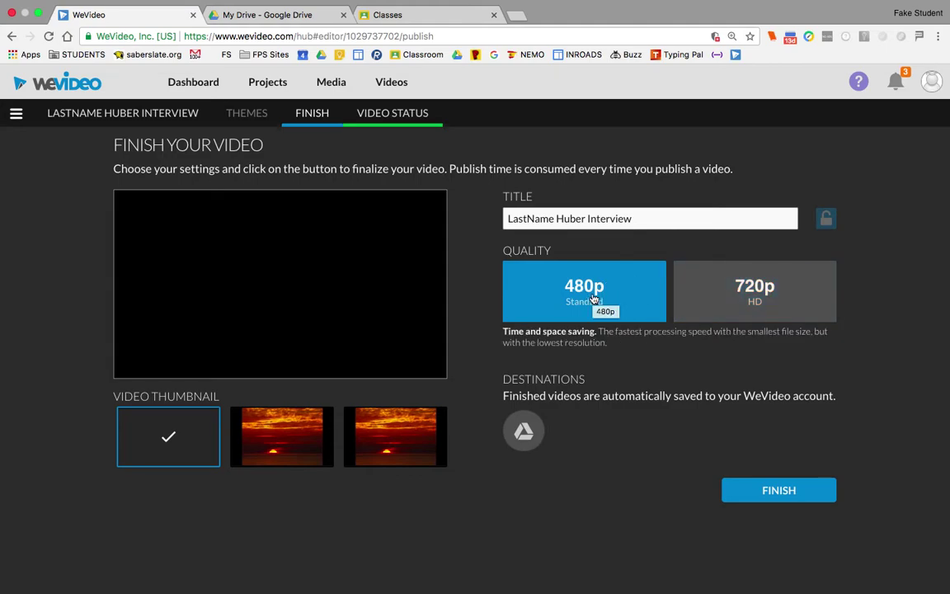
{"action": "left_click", "coordinate": [754, 306]}
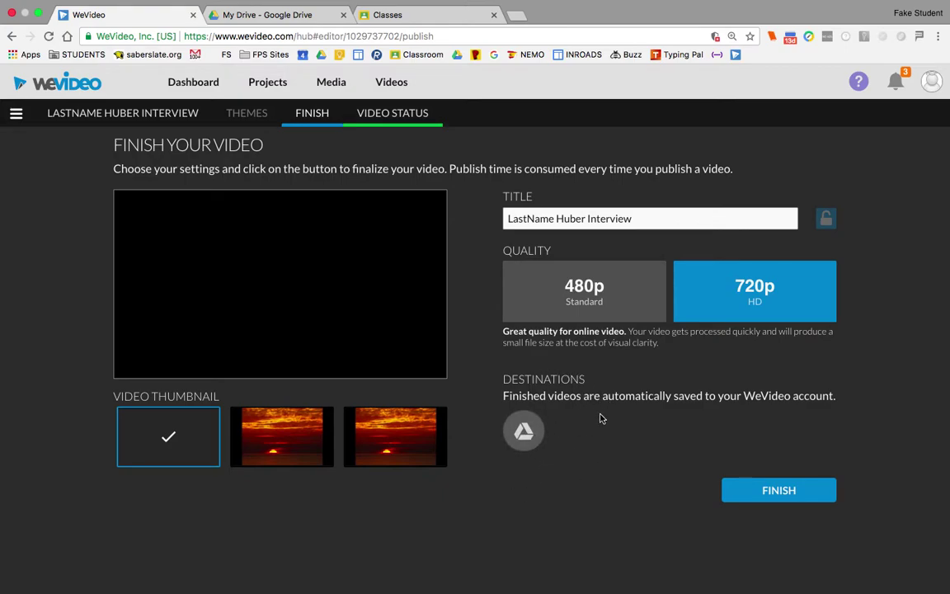
{"action": "left_click", "coordinate": [523, 430]}
{"action": "left_click", "coordinate": [771, 489]}
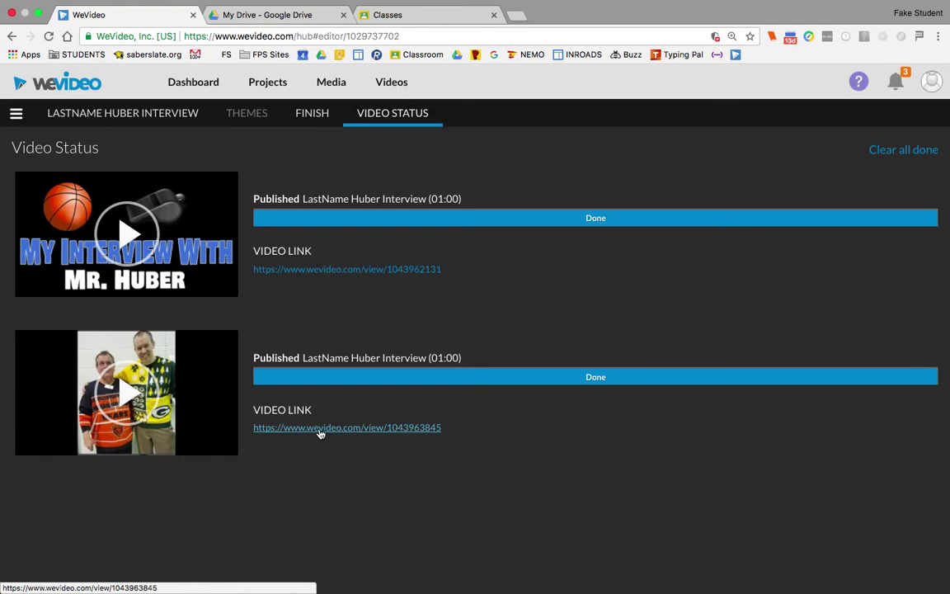
In Google Drive, switch the My Drive contents to list view
{"action": "left_click", "coordinate": [301, 15]}
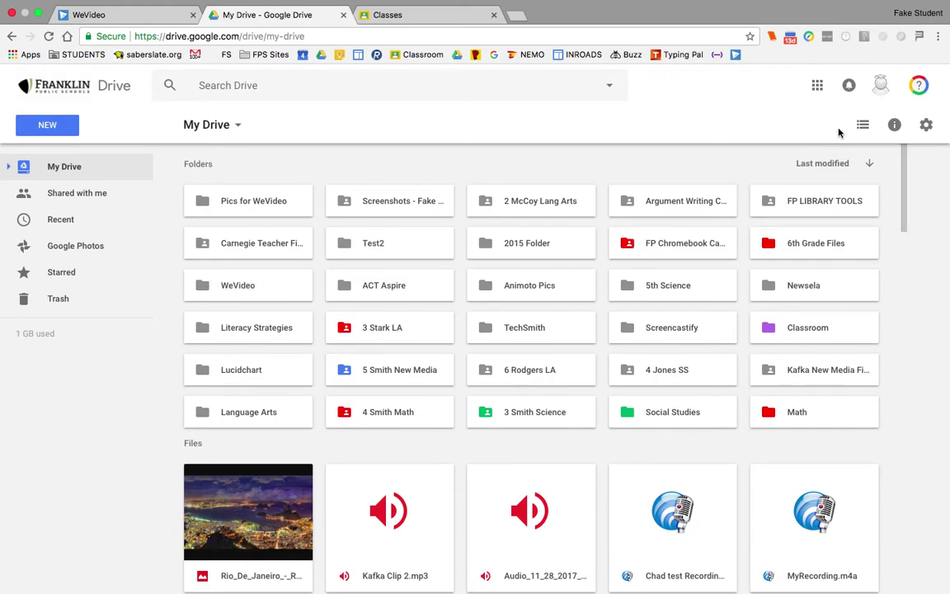
{"action": "left_click", "coordinate": [862, 125]}
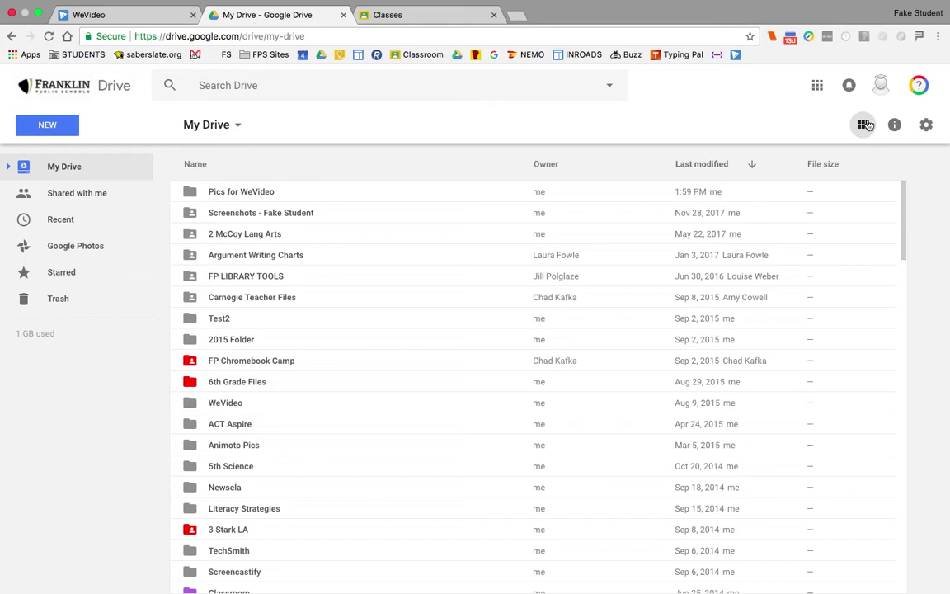
{"action": "left_click", "coordinate": [862, 125]}
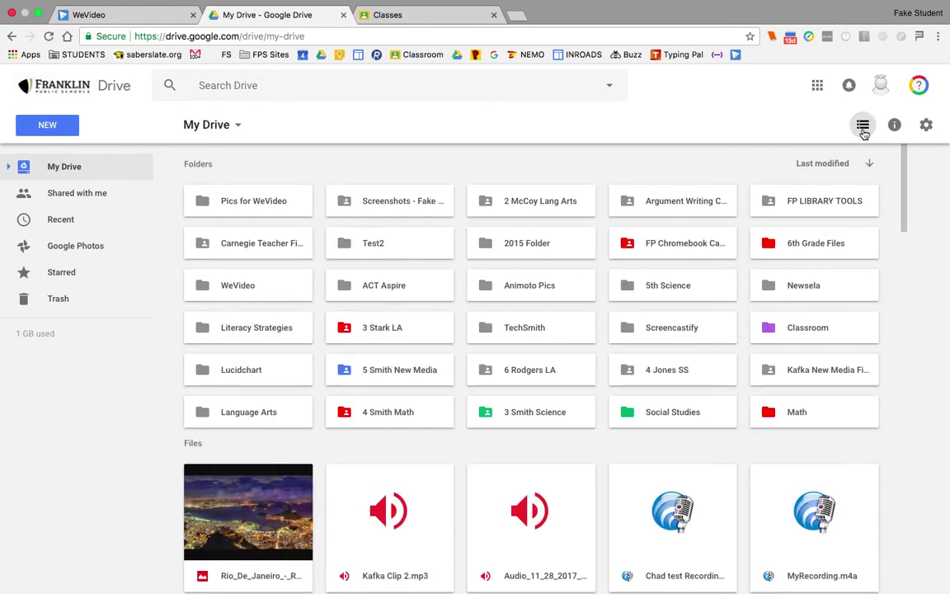
{"action": "left_click", "coordinate": [862, 126]}
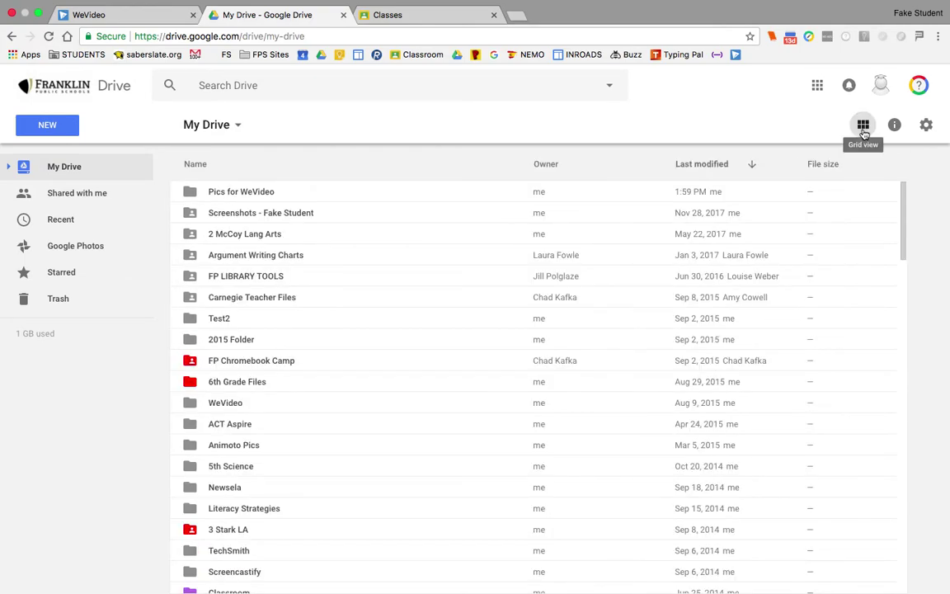
{"action": "scroll", "coordinate": [212, 282], "scroll_direction": "down", "scroll_amount": 5}
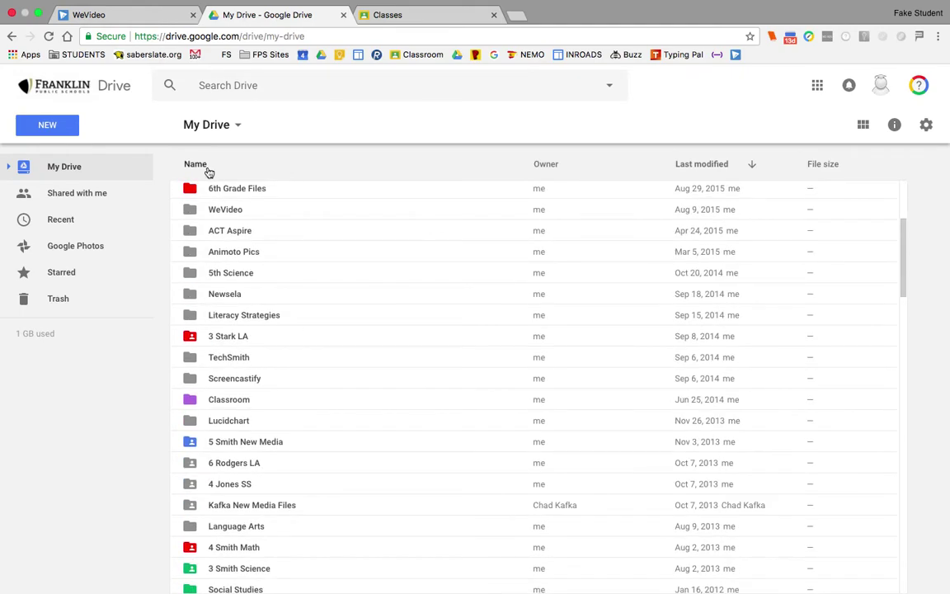
Sort the My Drive list by name A to Z and scroll through it
{"action": "left_click", "coordinate": [201, 165]}
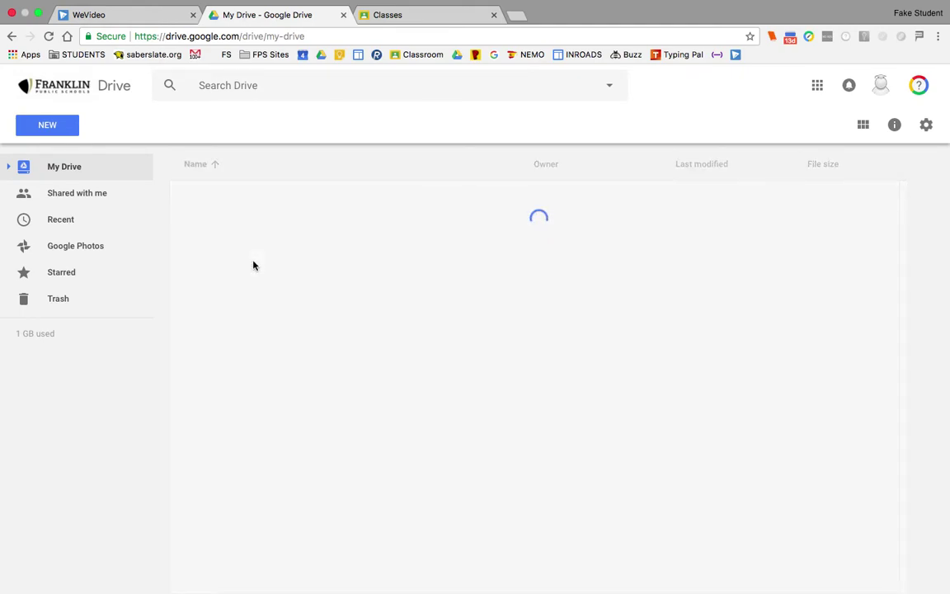
{"action": "scroll", "coordinate": [255, 255], "scroll_direction": "down", "scroll_amount": 3}
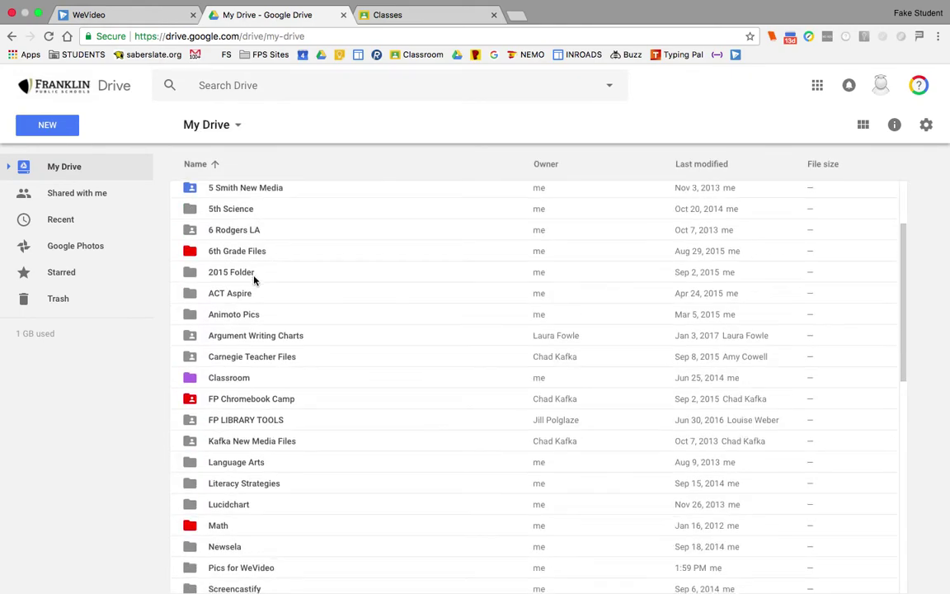
{"action": "scroll", "coordinate": [254, 280], "scroll_direction": "down", "scroll_amount": 3}
{"action": "scroll", "coordinate": [254, 276], "scroll_direction": "up", "scroll_amount": 3}
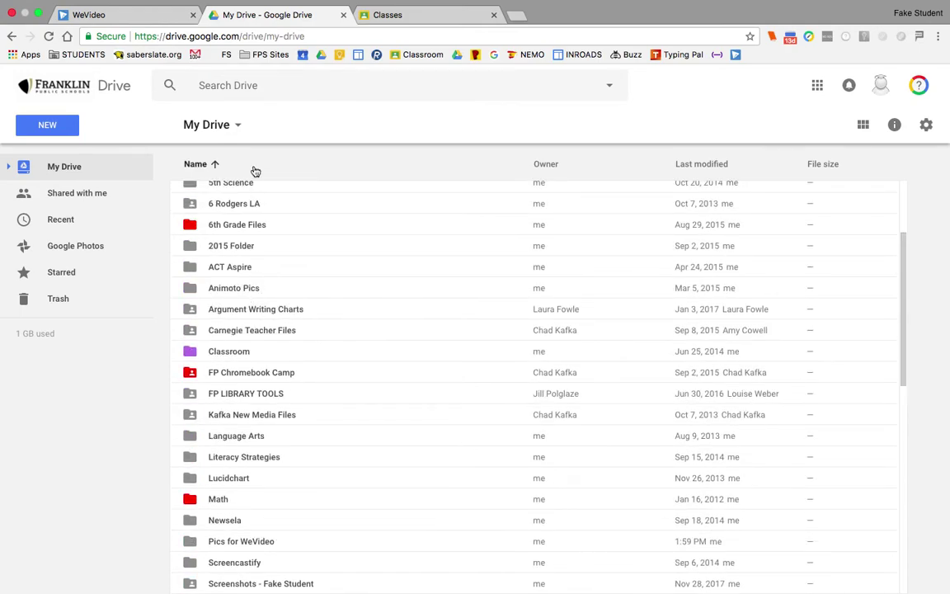
Preview LastName Huber Interview.mp4 from Recent files, then close the still-processing preview
{"action": "left_click", "coordinate": [40, 218]}
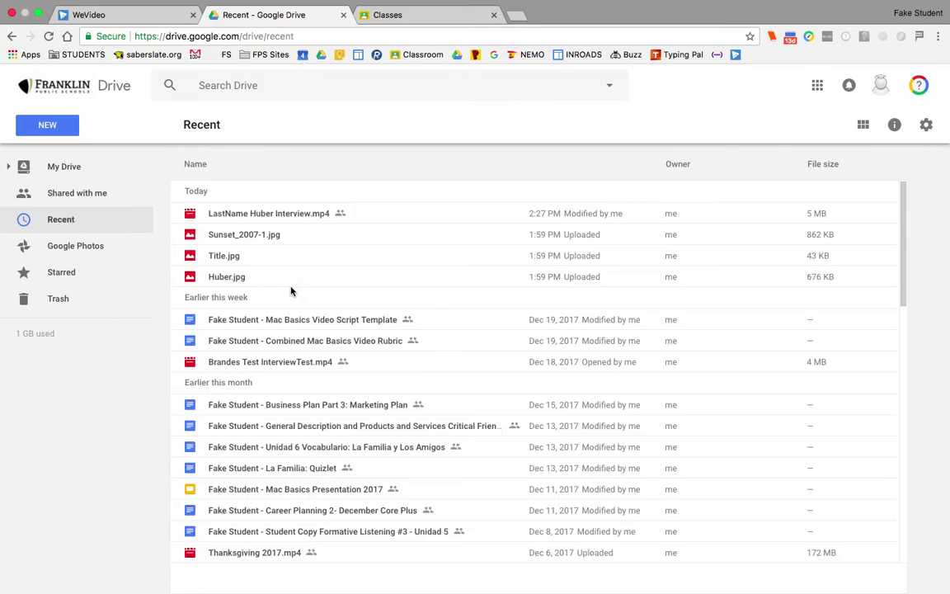
{"action": "left_click", "coordinate": [279, 214]}
{"action": "double_click", "coordinate": [279, 215]}
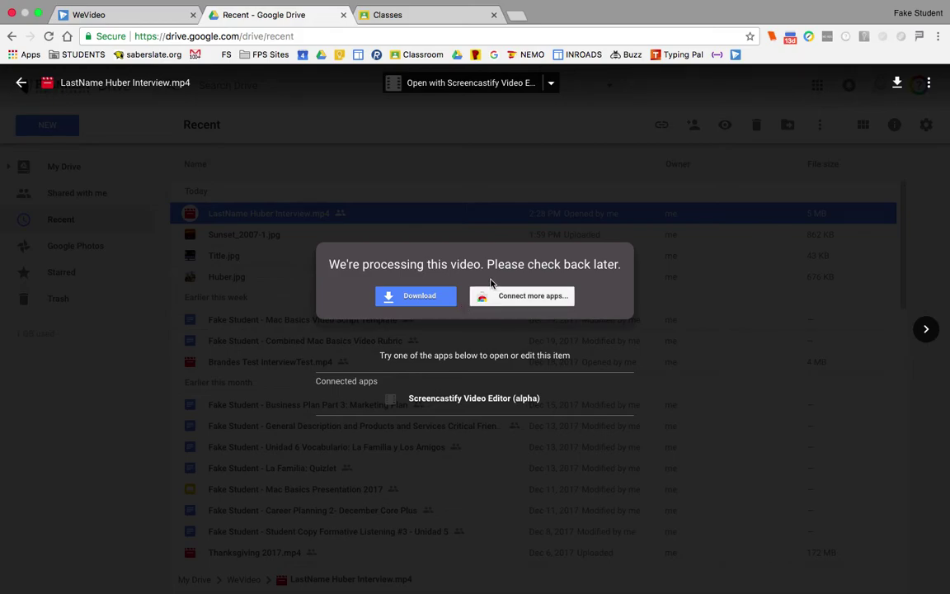
{"action": "left_click", "coordinate": [22, 82]}
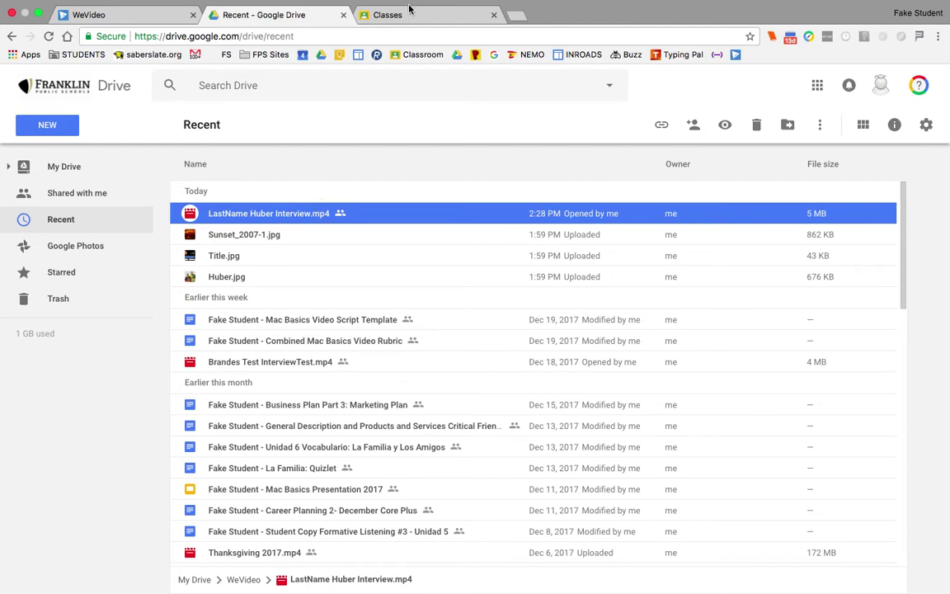
Go to the COM 101 class and open its Video Podcast Project assignment
{"action": "left_click", "coordinate": [398, 28]}
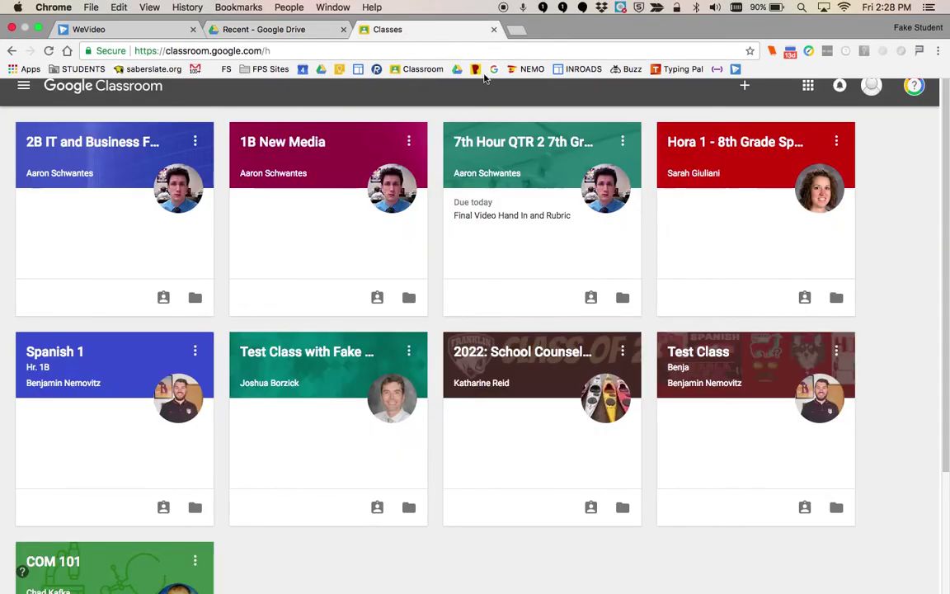
{"action": "scroll", "coordinate": [313, 197], "scroll_direction": "down", "scroll_amount": 3}
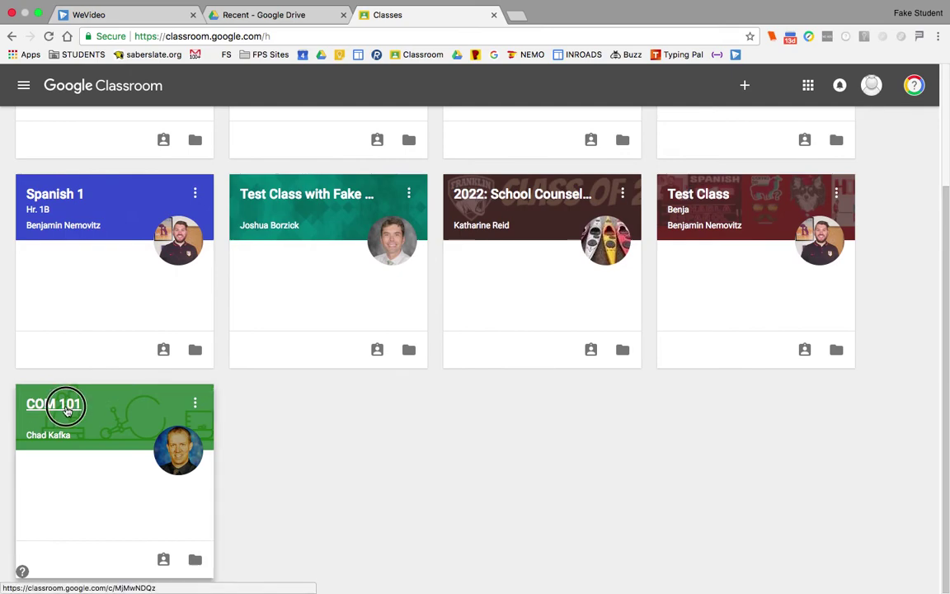
{"action": "left_click", "coordinate": [66, 408]}
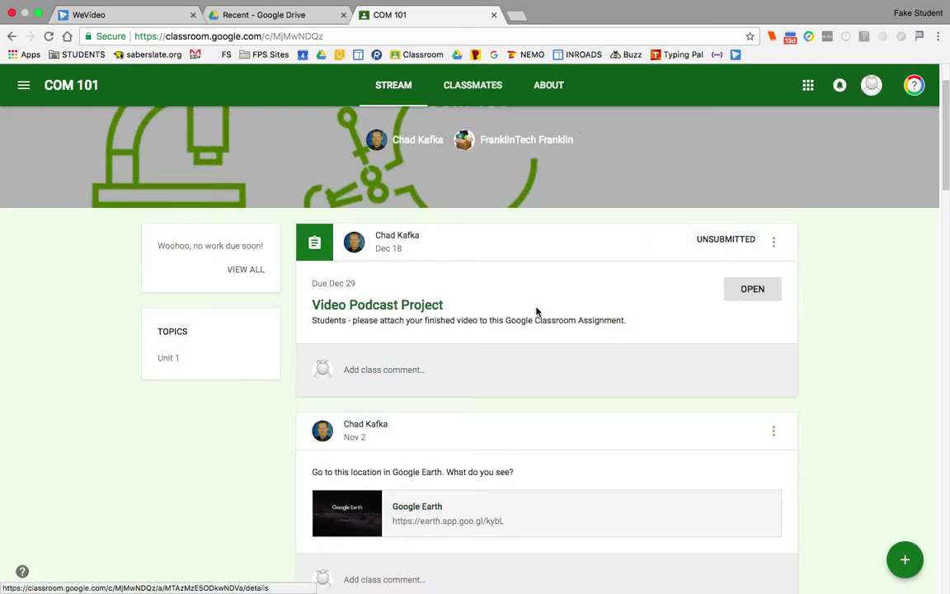
{"action": "left_click", "coordinate": [754, 289]}
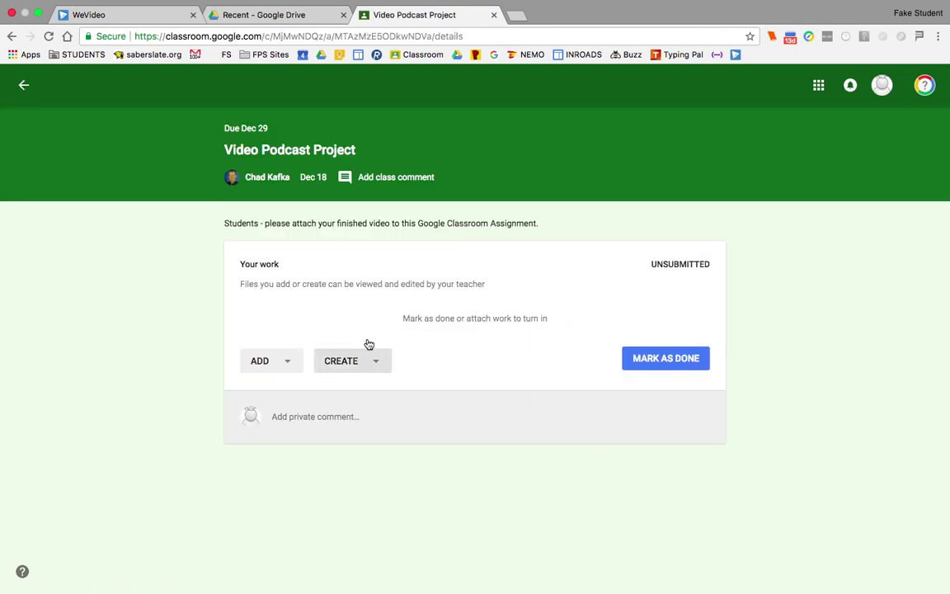
Attach LastName Huber Interview.mp4 from Google Drive's Recent files to the assignment
{"action": "left_click", "coordinate": [287, 364]}
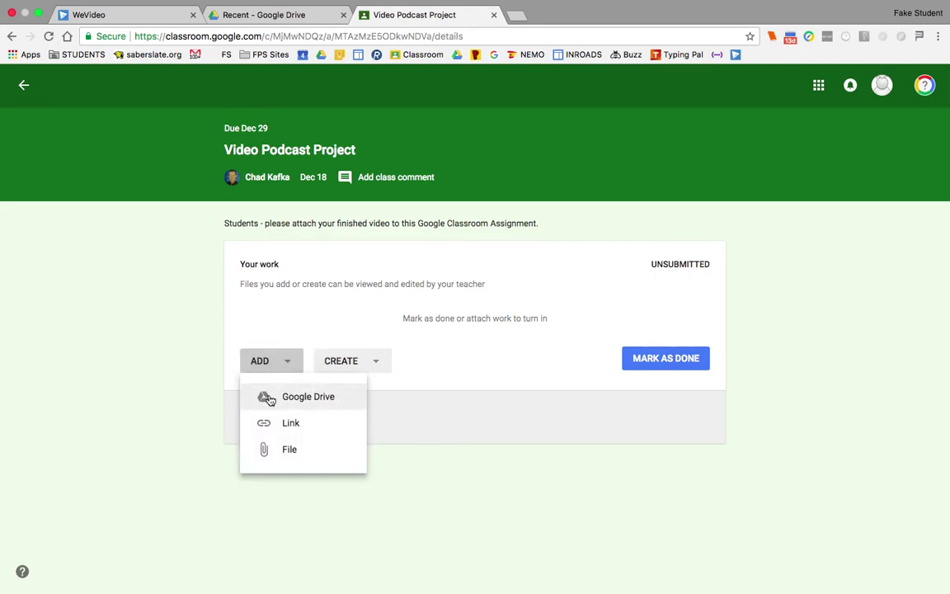
{"action": "left_click", "coordinate": [308, 399]}
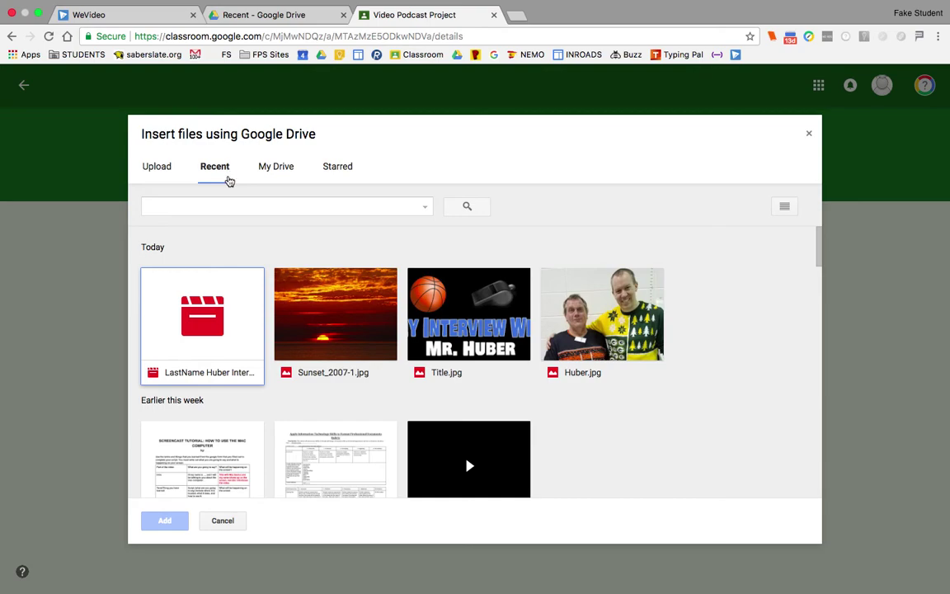
{"action": "left_click", "coordinate": [201, 288]}
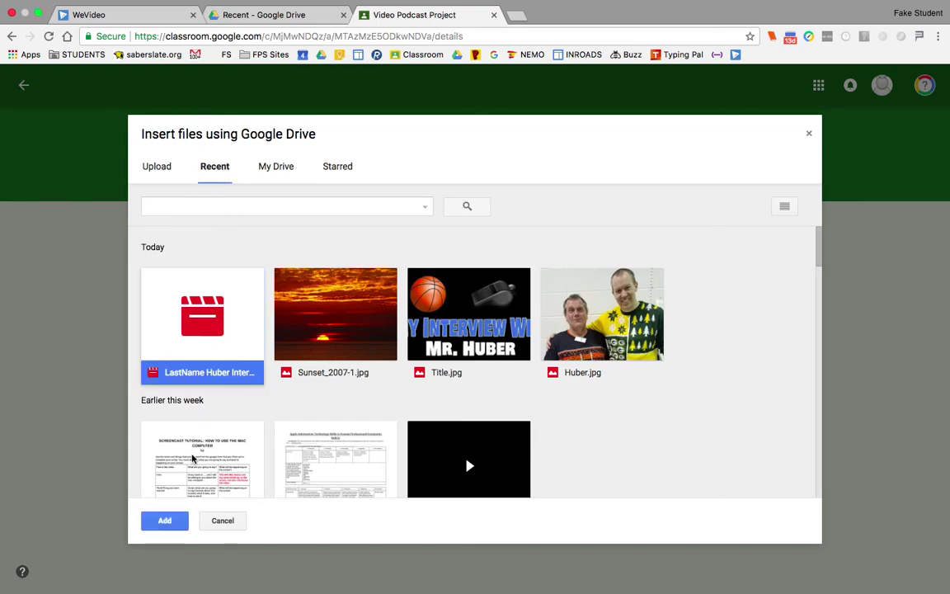
{"action": "left_click", "coordinate": [165, 521]}
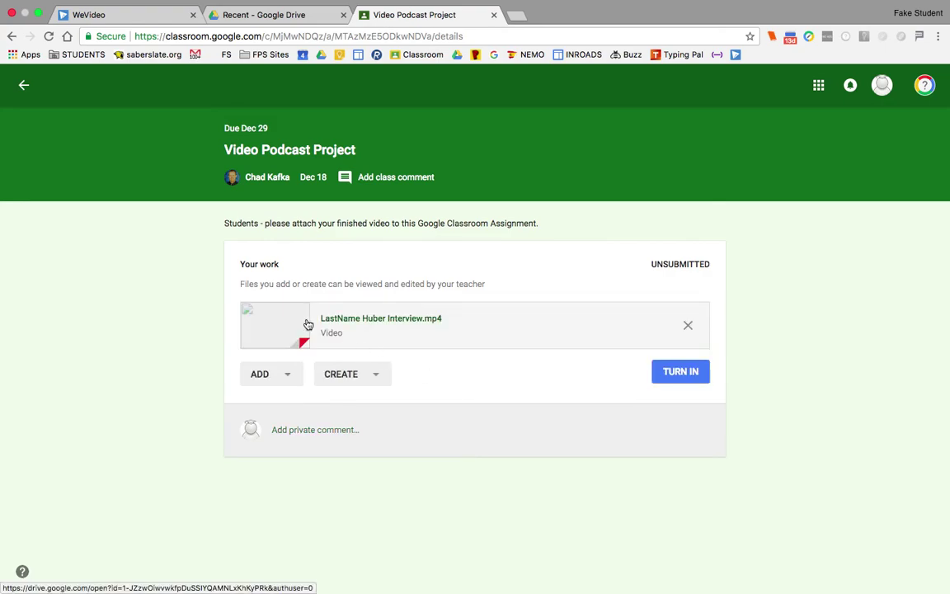
Turn in the Video Podcast Project and confirm the submission
{"action": "left_click", "coordinate": [684, 372]}
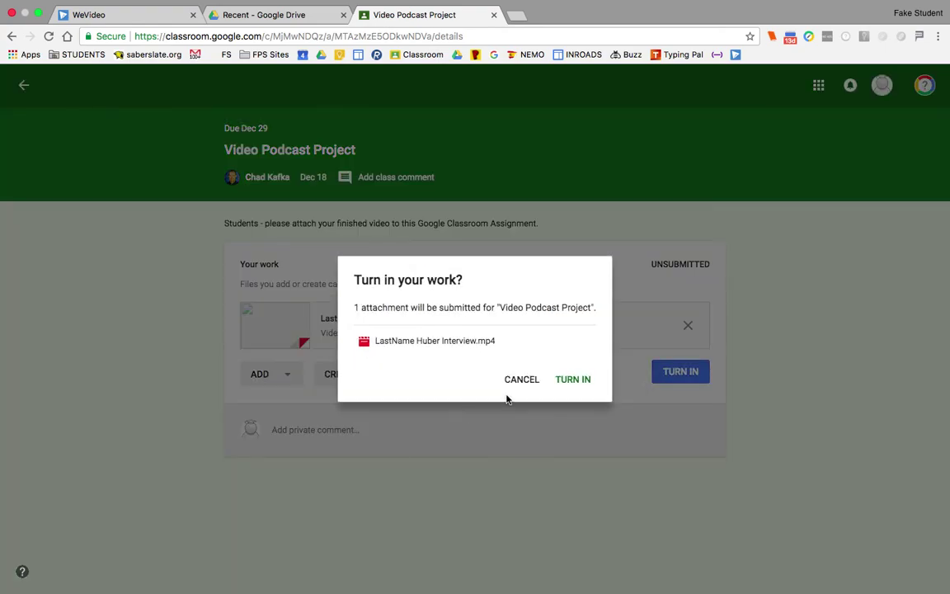
{"action": "left_click", "coordinate": [580, 382]}
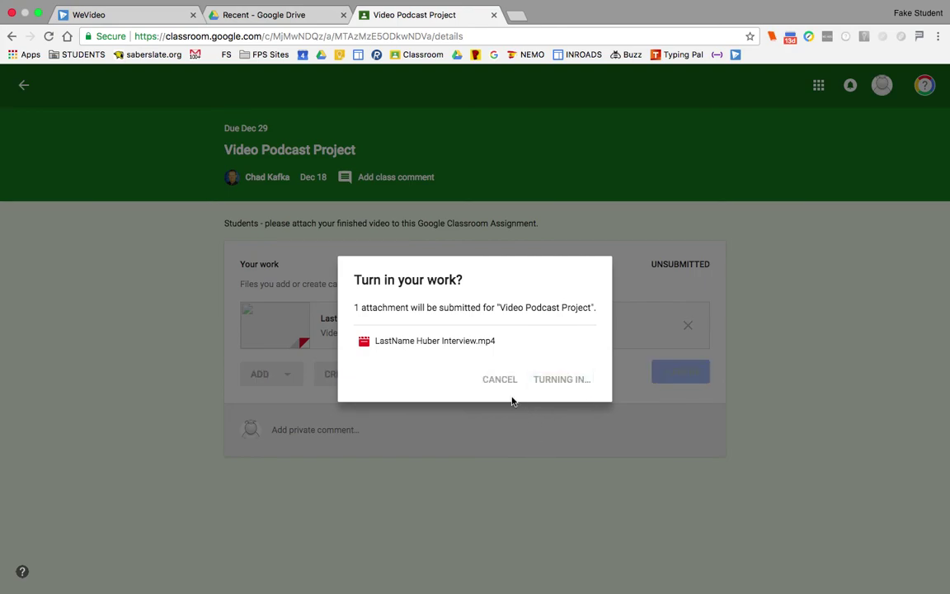